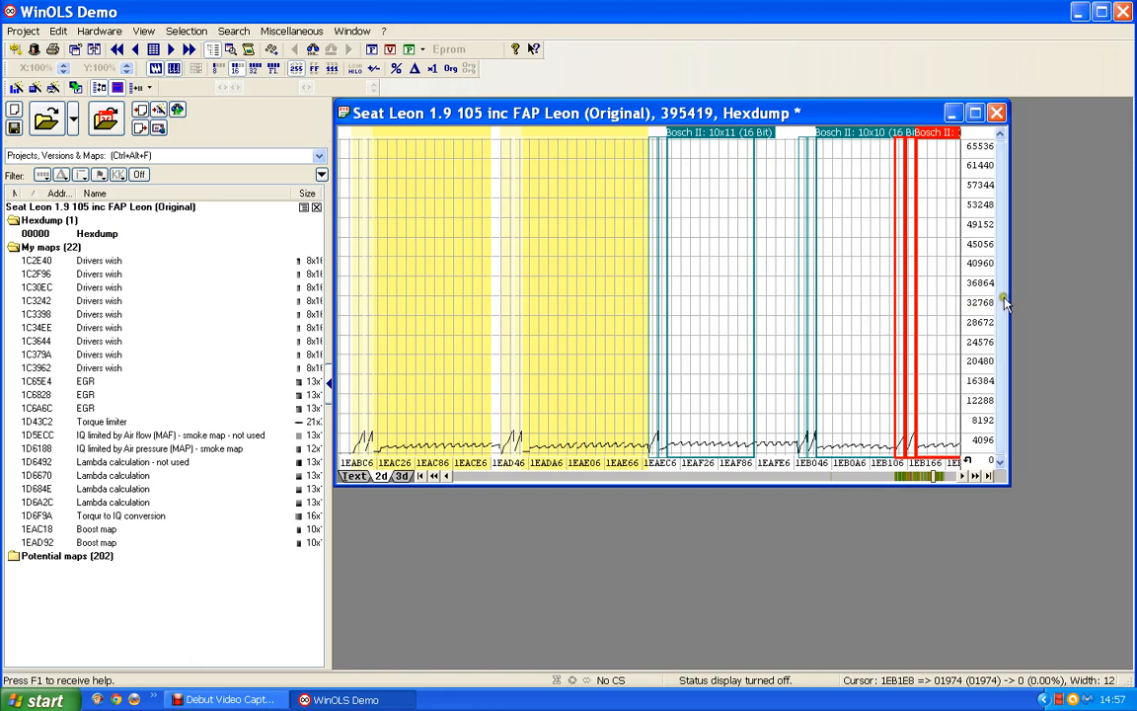
Widen the hexdump window and open the detected 10x11 map beside the highlighted boost maps as a value table.
{"action": "left_click_drag", "start_coordinate": [1099, 294], "coordinate": [1121, 296]}
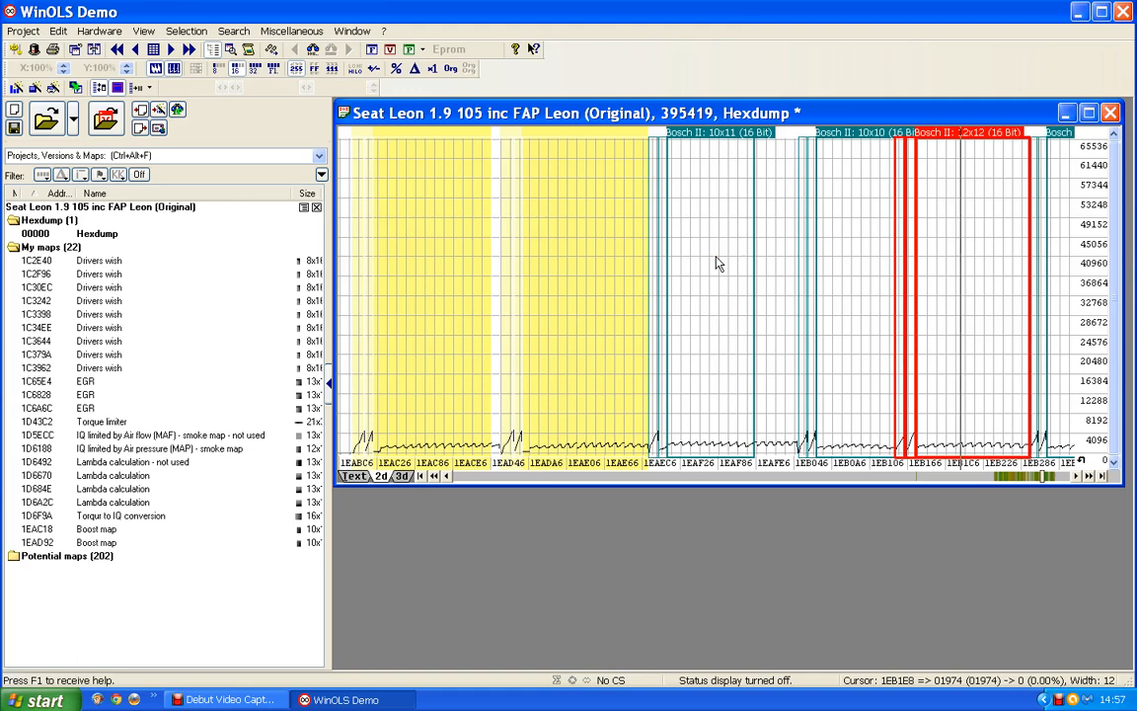
{"action": "left_click", "coordinate": [726, 230]}
{"action": "left_click", "coordinate": [716, 141]}
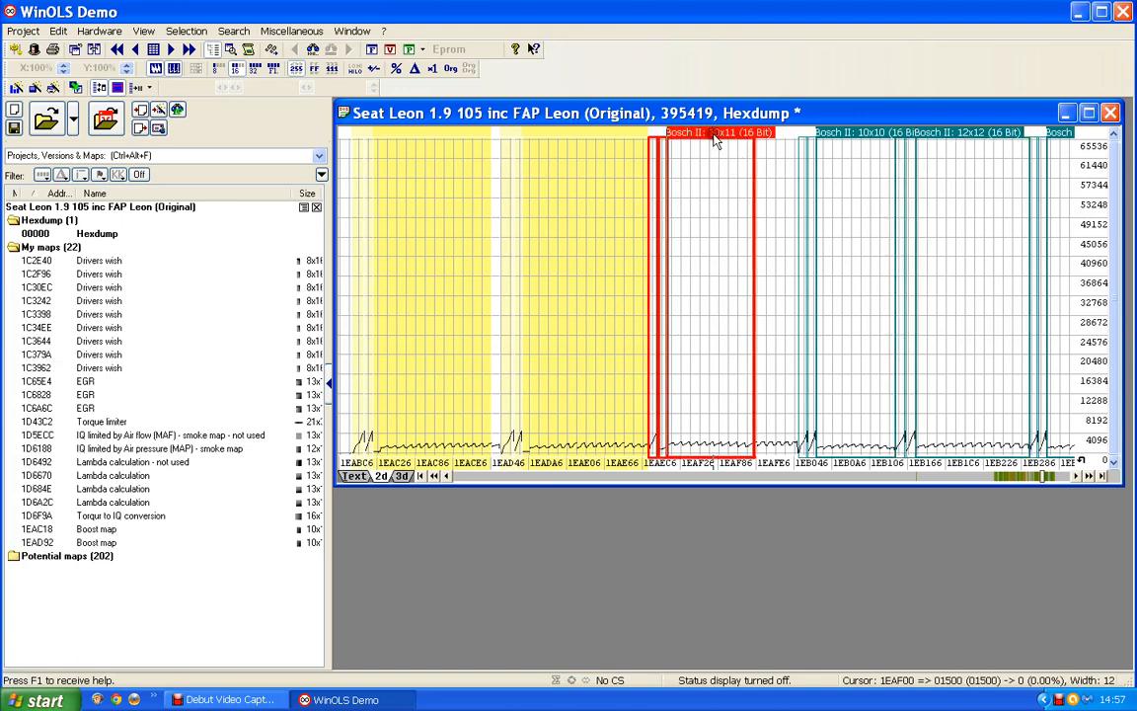
{"action": "left_click", "coordinate": [717, 141]}
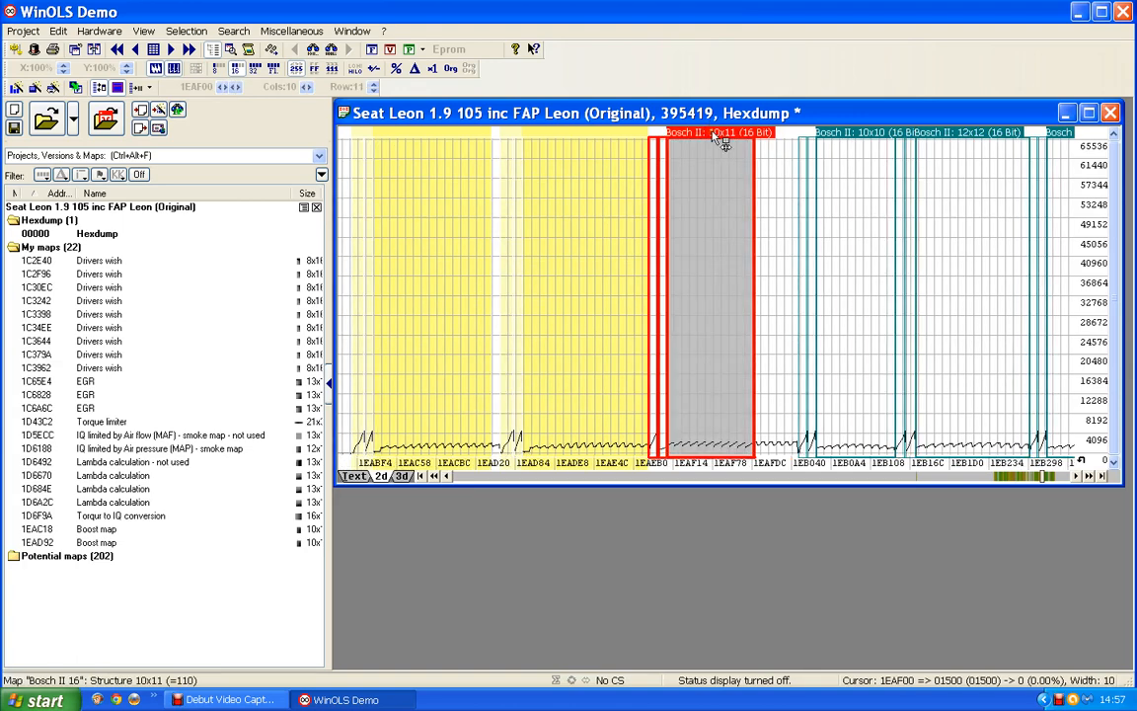
{"action": "double_click", "coordinate": [724, 141]}
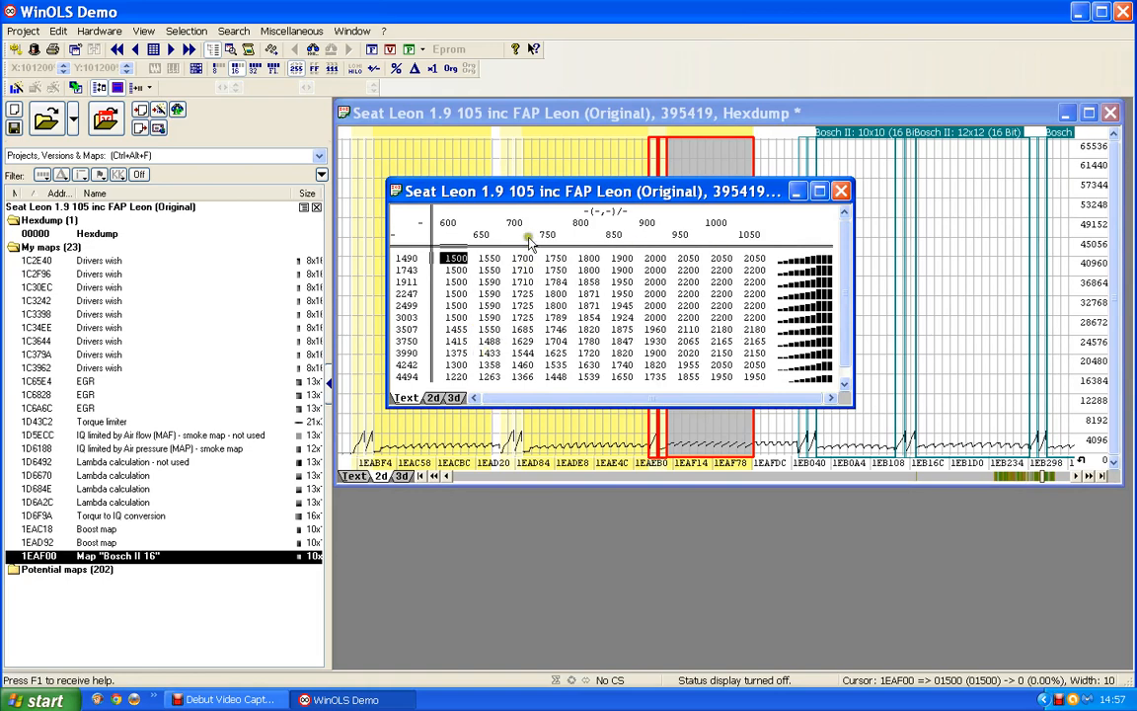
Set the new map's Y-axis description to "Engine speed" and its unit to rpm.
{"action": "left_click", "coordinate": [403, 246]}
{"action": "double_click", "coordinate": [404, 332]}
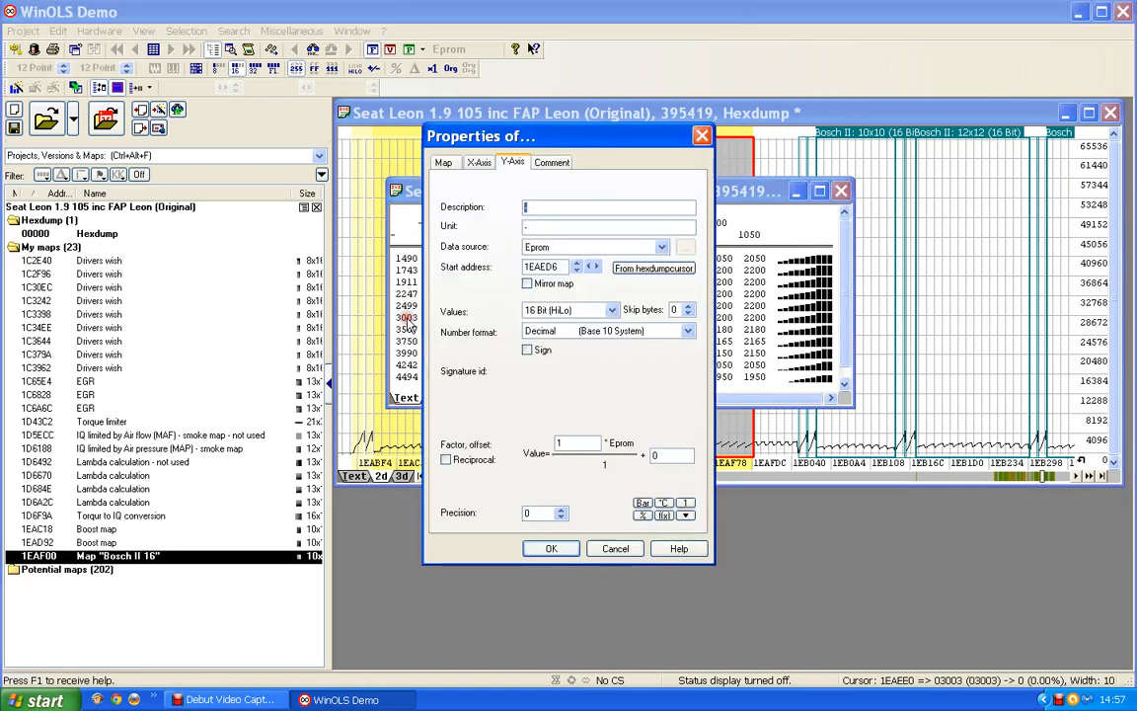
{"action": "type", "text": "En"}
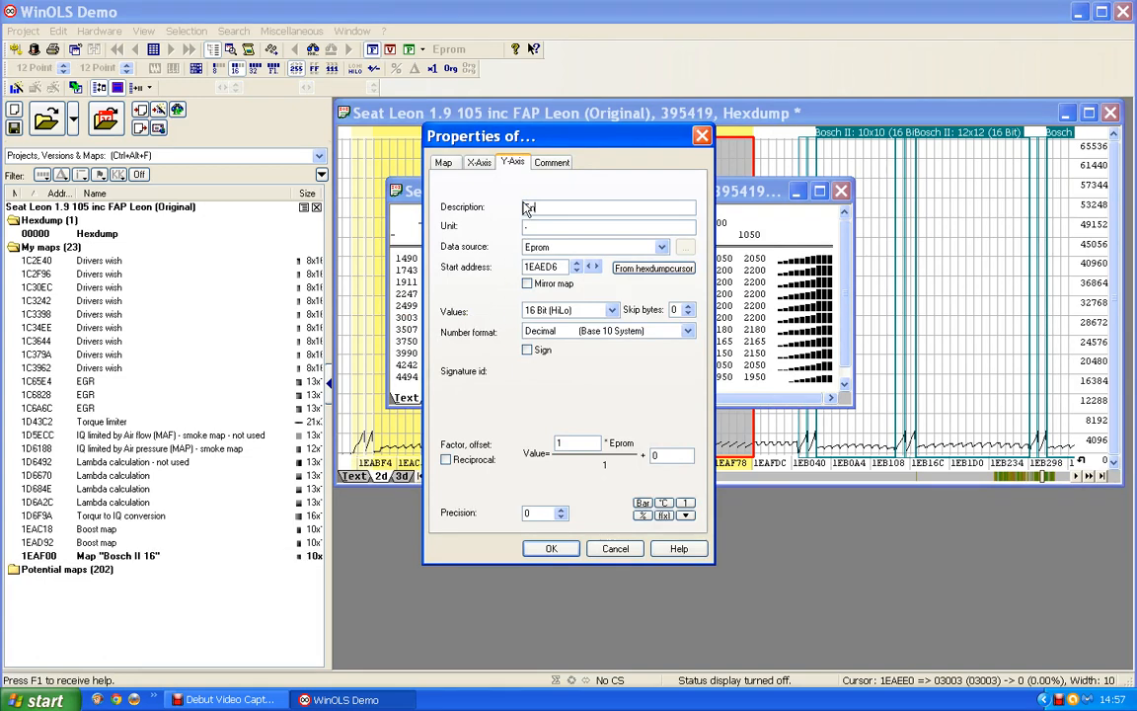
{"action": "type", "text": "gine speed"}
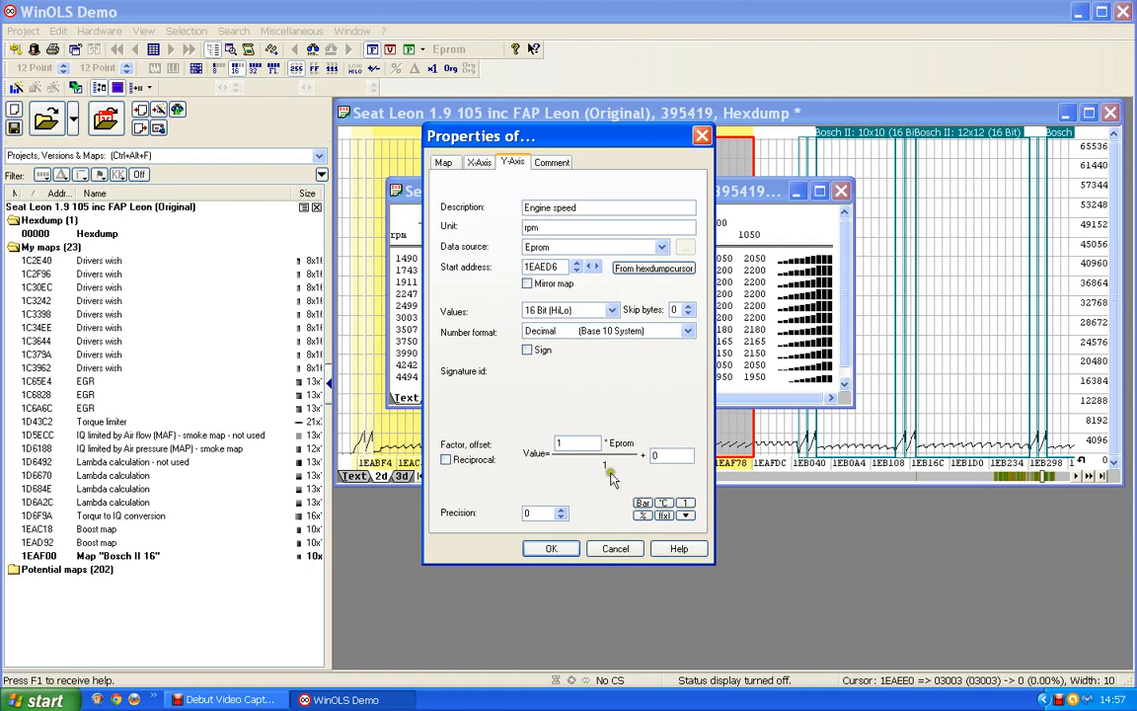
{"action": "left_click", "coordinate": [549, 550]}
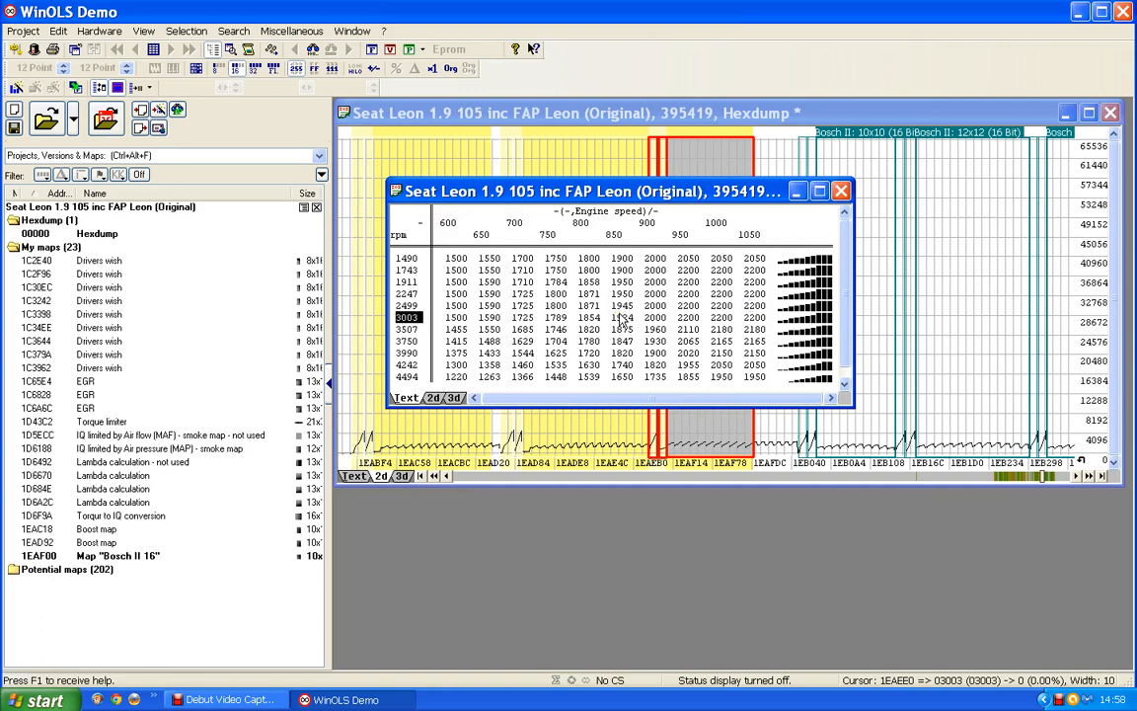
Set the map's X-axis description to "Air pressure" and its unit to mbar.
{"action": "double_click", "coordinate": [697, 226]}
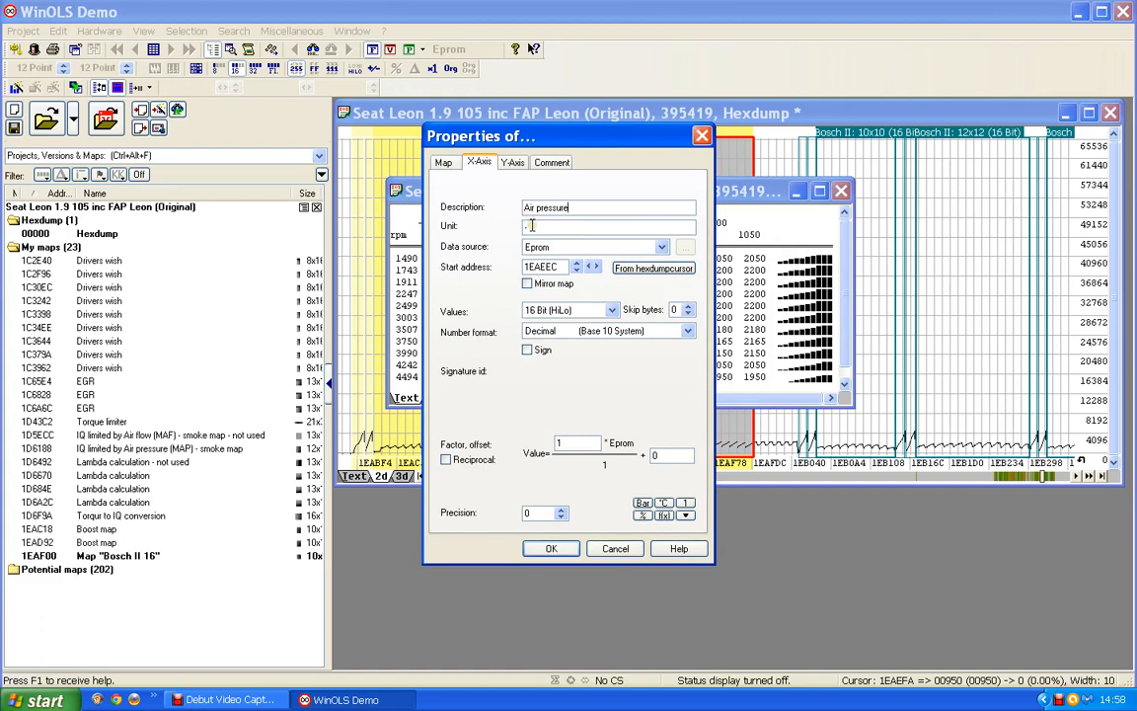
{"action": "left_click_drag", "start_coordinate": [531, 226], "coordinate": [500, 228]}
{"action": "type", "text": "mbar"}
{"action": "left_click", "coordinate": [568, 549]}
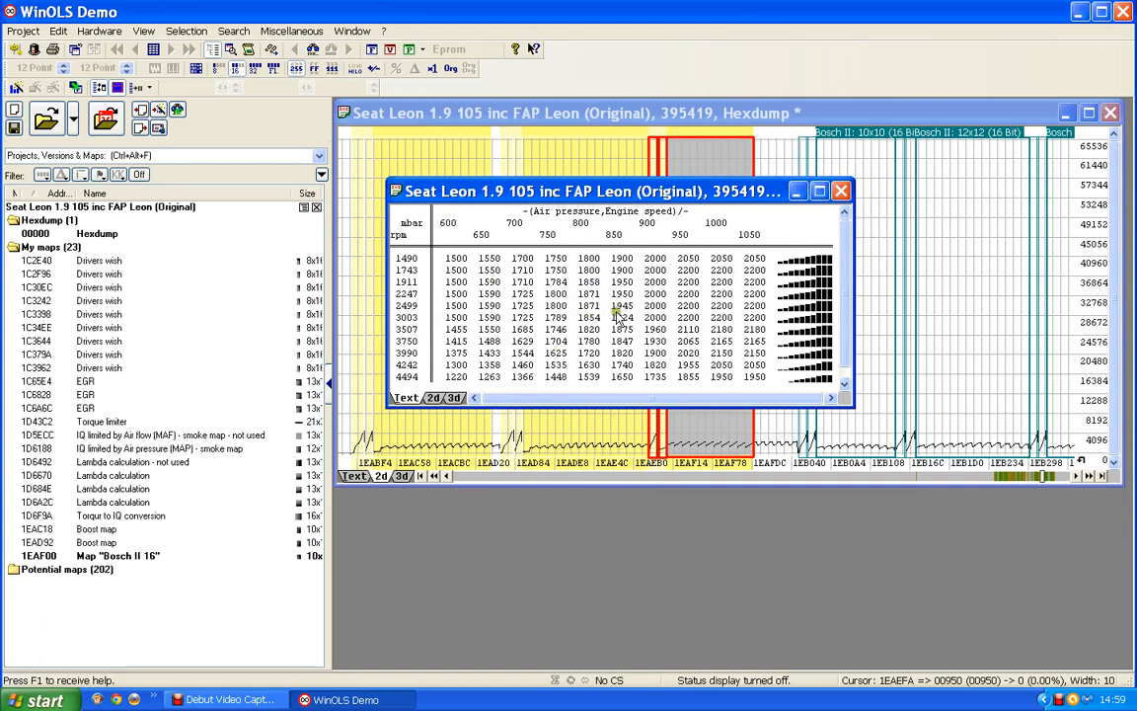
Name the map "Boost limiter" in its properties, with the description "Boost pressure limit" and the unit mbar.
{"action": "left_click", "coordinate": [755, 318]}
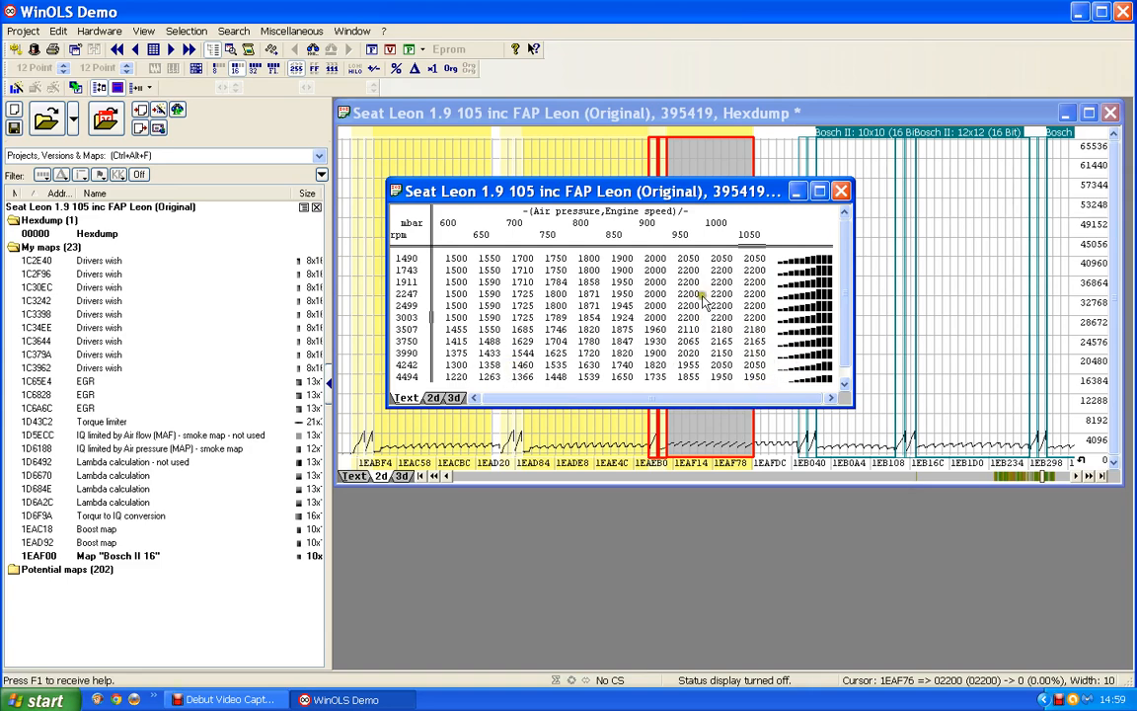
{"action": "double_click", "coordinate": [599, 319]}
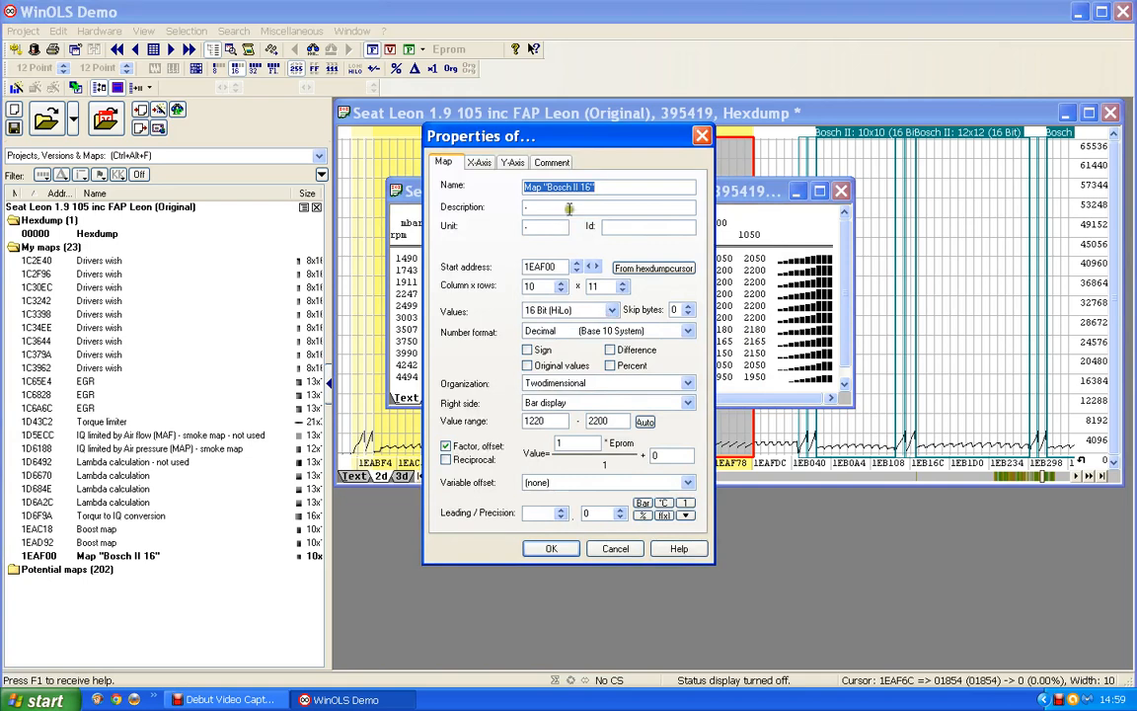
{"action": "type", "text": "B"}
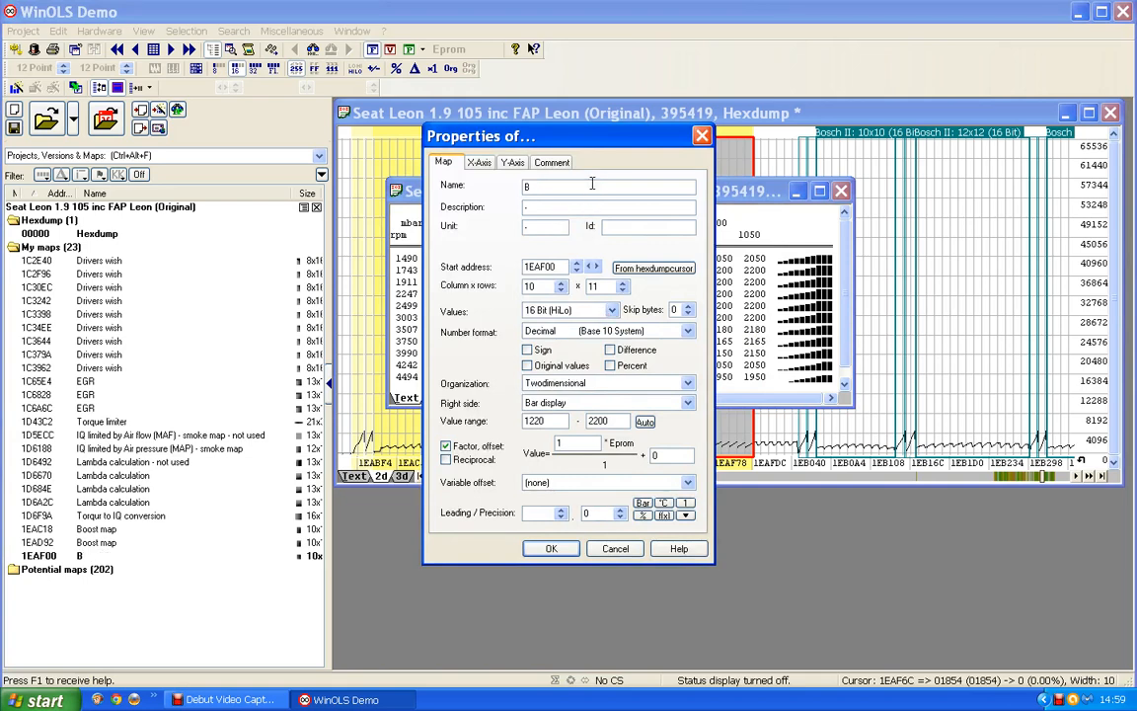
{"action": "type", "text": "oost limiter"}
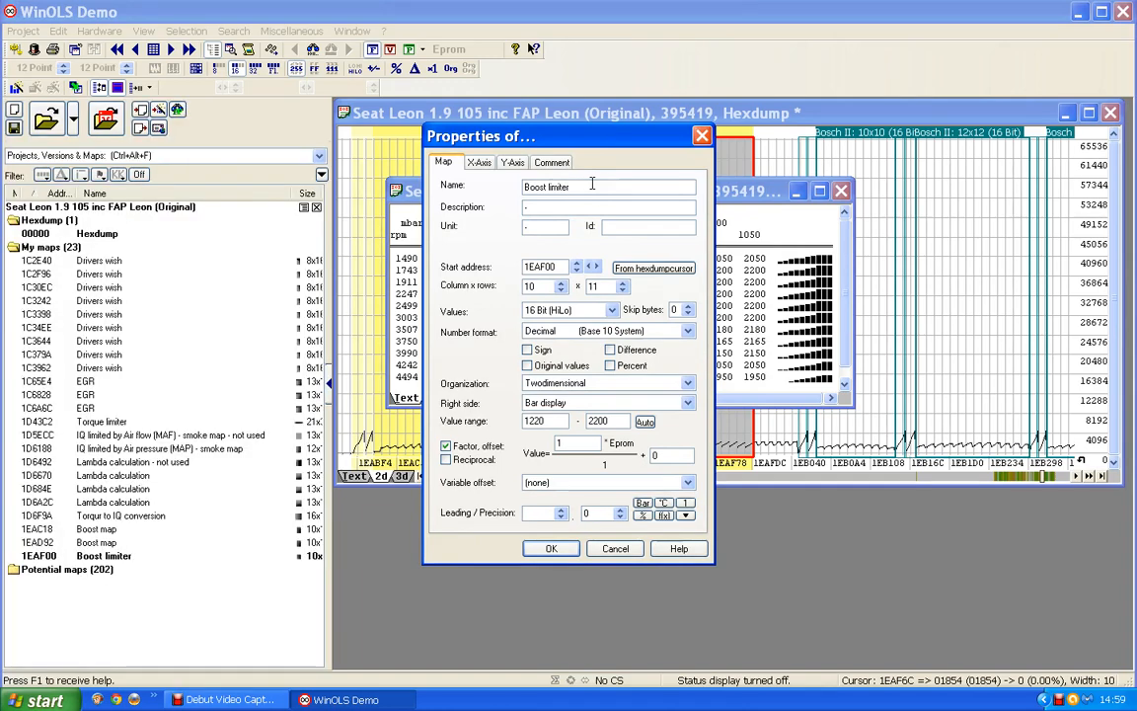
{"action": "key", "text": "Tab"}
{"action": "type", "text": "Boost "}
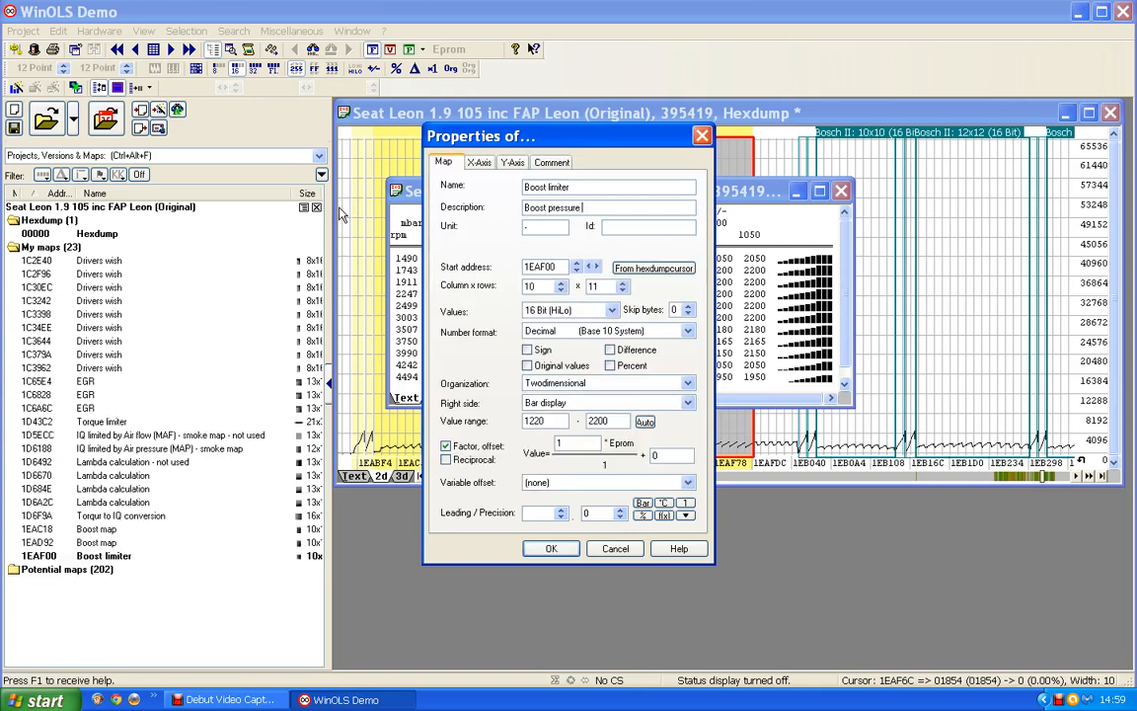
{"action": "type", "text": "pressure limit"}
{"action": "left_click", "coordinate": [528, 225]}
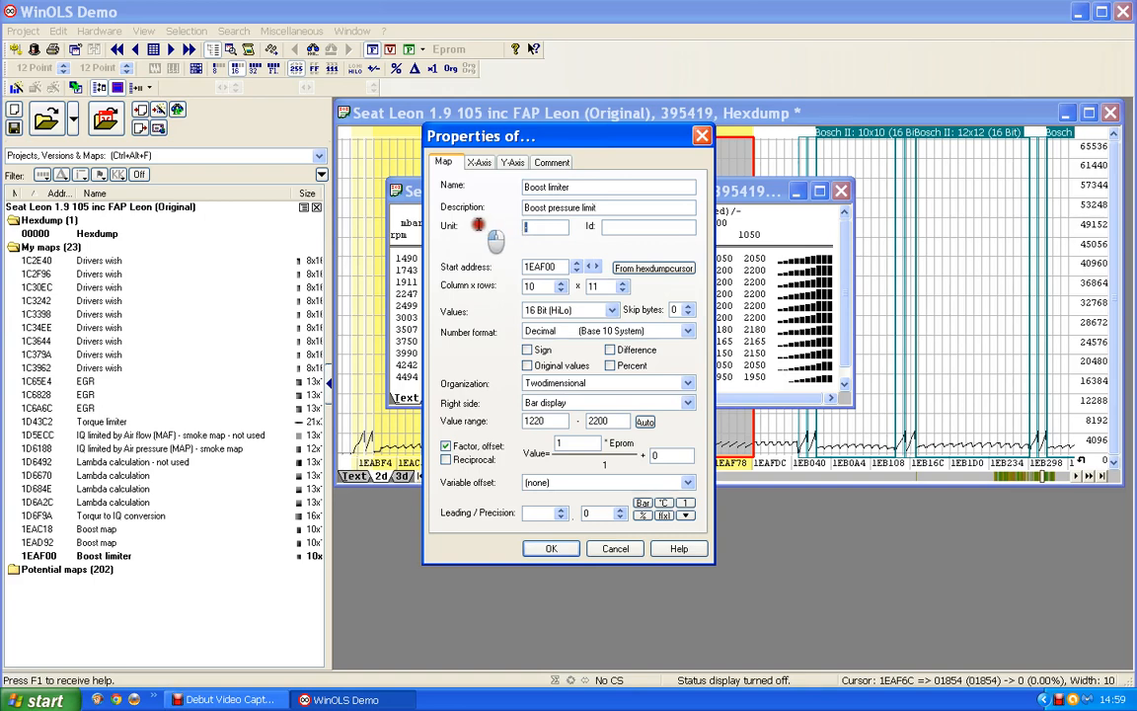
{"action": "type", "text": "mba"}
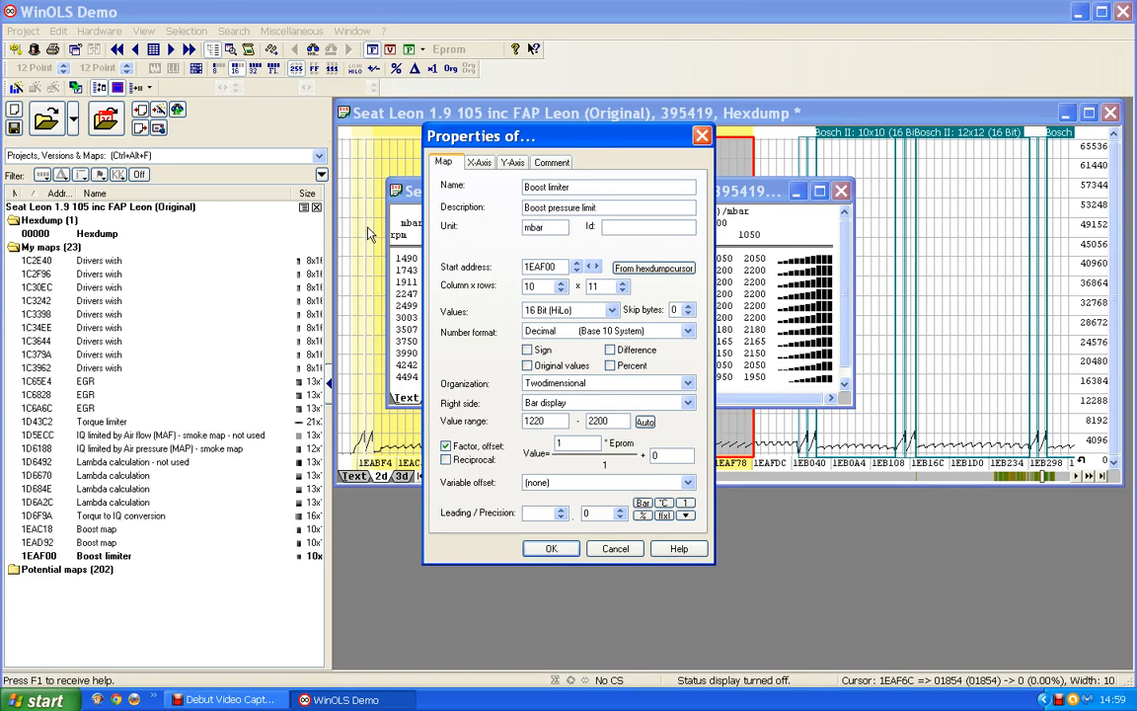
{"action": "type", "text": "r"}
{"action": "left_click", "coordinate": [546, 556]}
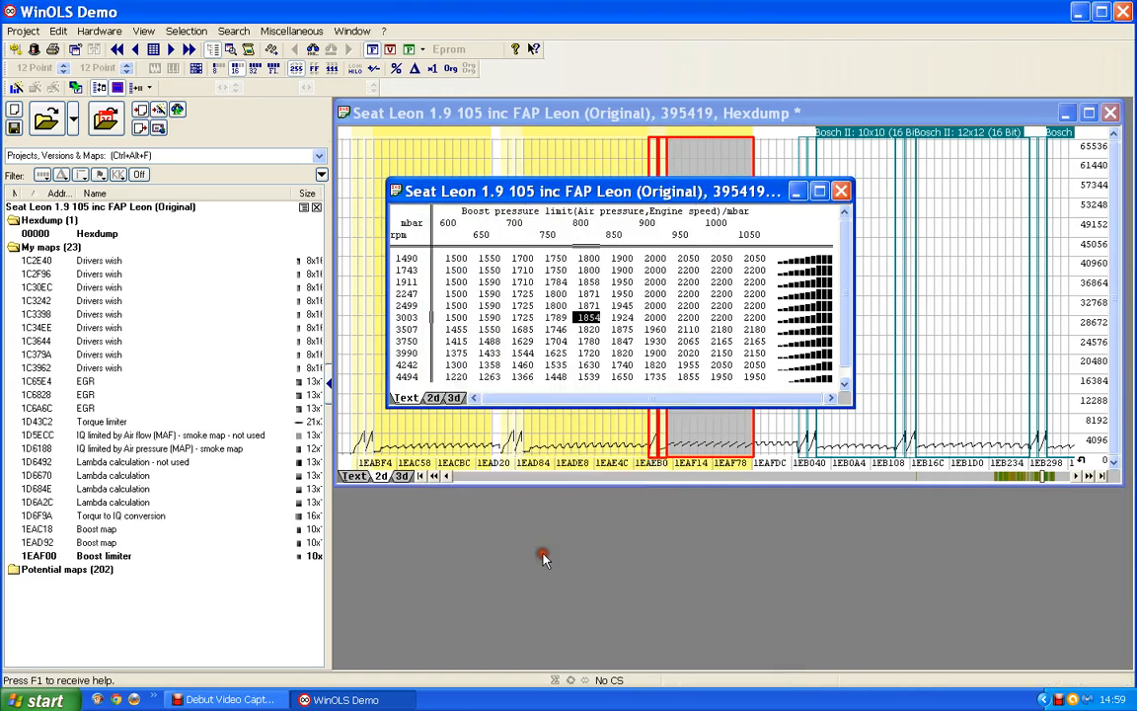
Examine the Boost limiter map as a 3D surface and return to its text table.
{"action": "left_click", "coordinate": [454, 398]}
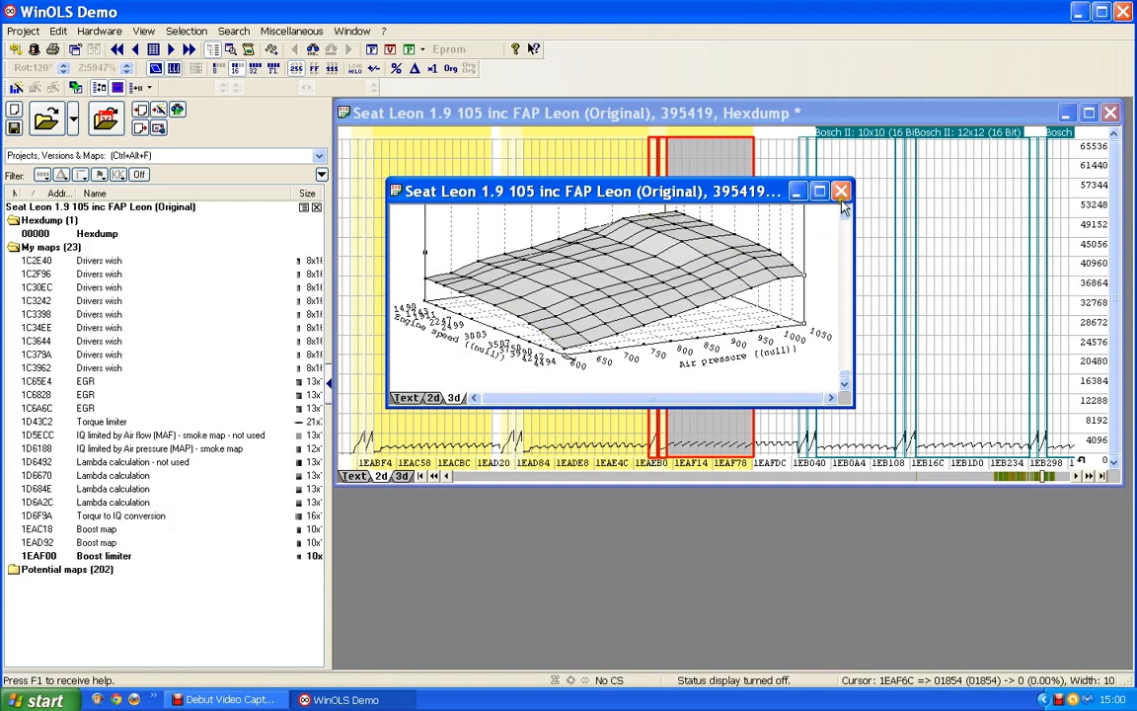
{"action": "left_click", "coordinate": [406, 397]}
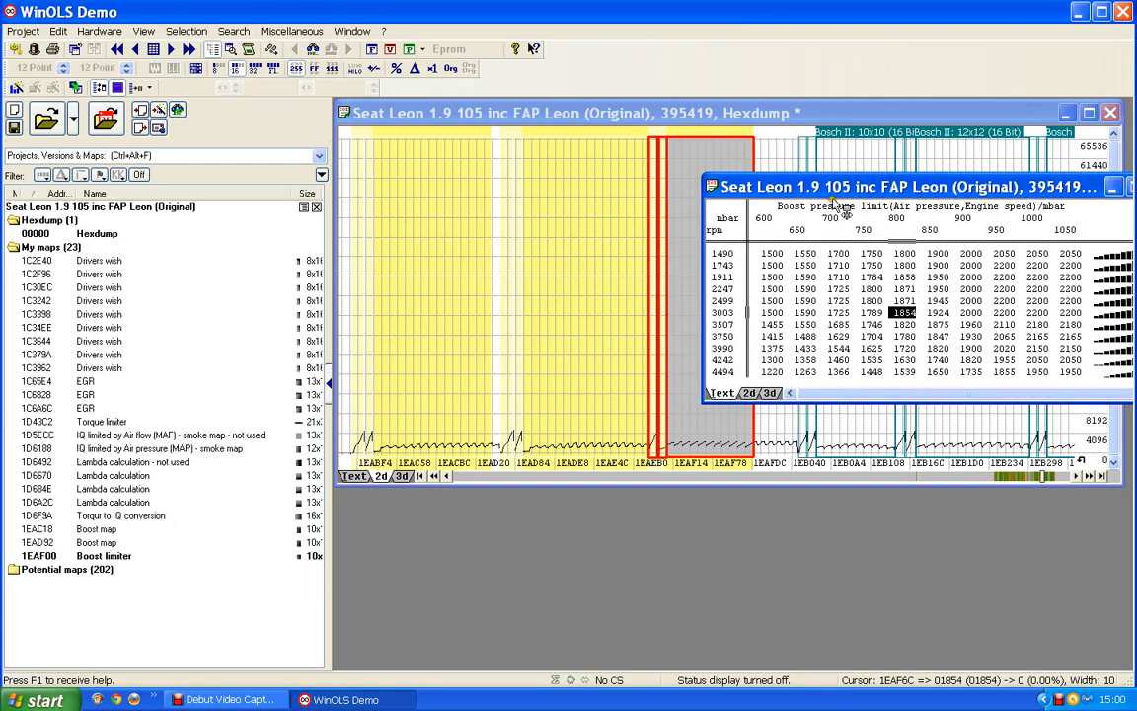
Open the Boost map at 1EAC18 and rearrange the windows to make room for both map tables below the hexdump.
{"action": "left_click", "coordinate": [434, 272]}
{"action": "double_click", "coordinate": [434, 271]}
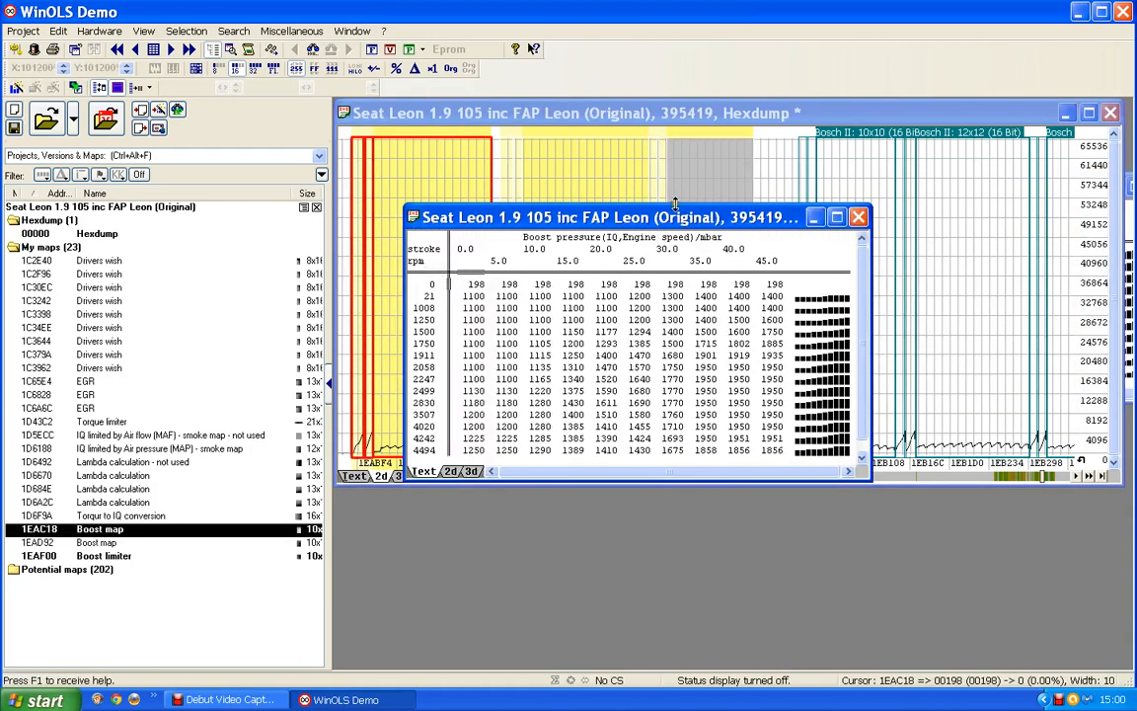
{"action": "mouse_move", "coordinate": [617, 156]}
{"action": "left_mouse_down"}
{"action": "mouse_move", "coordinate": [589, 153]}
{"action": "mouse_move", "coordinate": [590, 337]}
{"action": "mouse_move", "coordinate": [681, 345]}
{"action": "left_mouse_up"}
{"action": "left_click_drag", "start_coordinate": [1044, 111], "coordinate": [1033, 291]}
{"action": "left_click_drag", "start_coordinate": [1091, 189], "coordinate": [1088, 542]}
{"action": "left_click", "coordinate": [945, 295]}
{"action": "left_click_drag", "start_coordinate": [944, 296], "coordinate": [954, 99]}
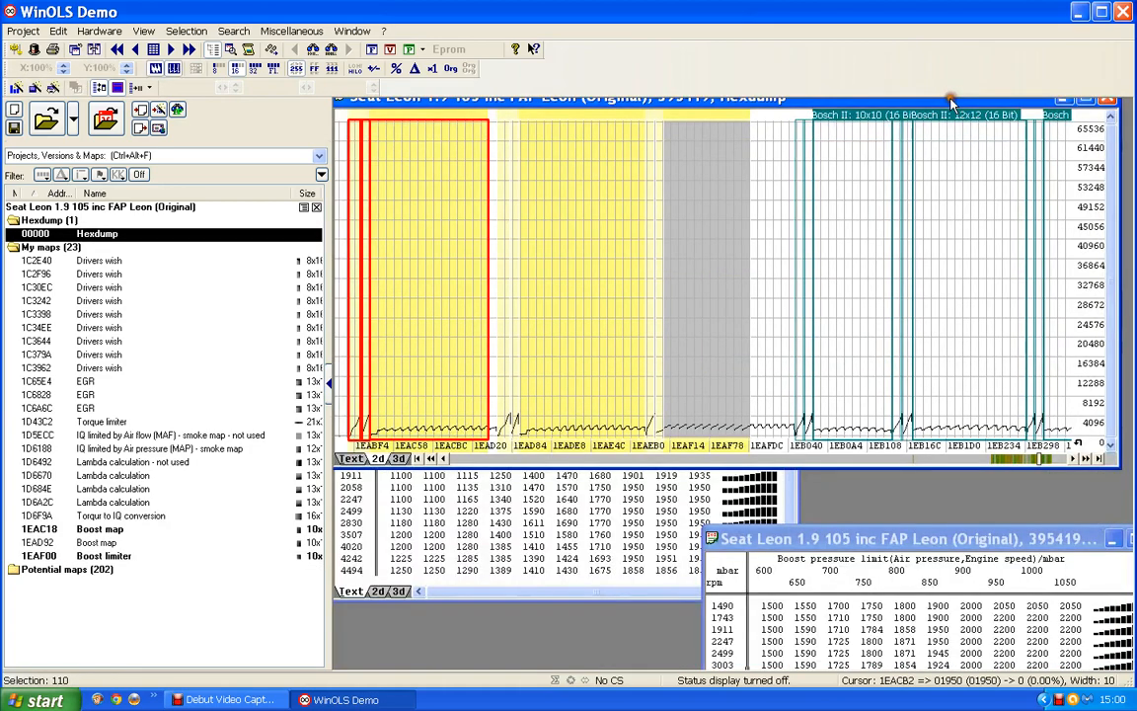
Place the 1EAC18 Boost map and Boost limiter tables side by side to compare their pressures, and close that Boost map.
{"action": "left_click", "coordinate": [530, 499]}
{"action": "left_click_drag", "start_coordinate": [934, 546], "coordinate": [940, 385]}
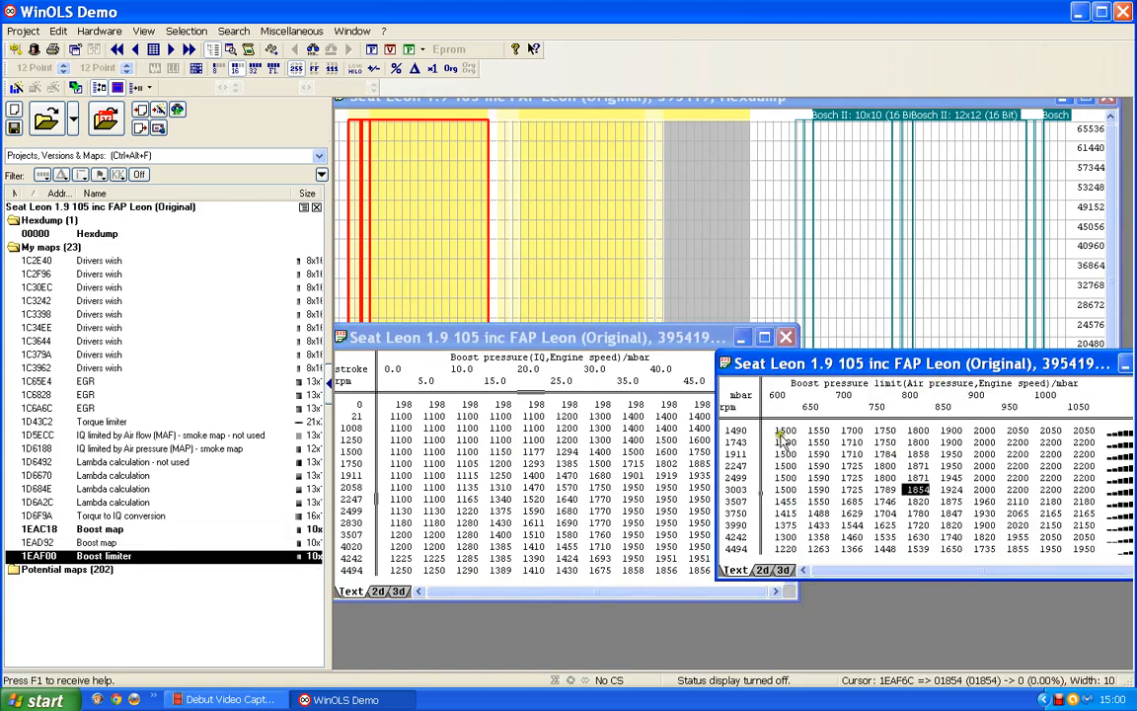
{"action": "left_click", "coordinate": [651, 338]}
{"action": "left_click_drag", "start_coordinate": [651, 337], "coordinate": [616, 328]}
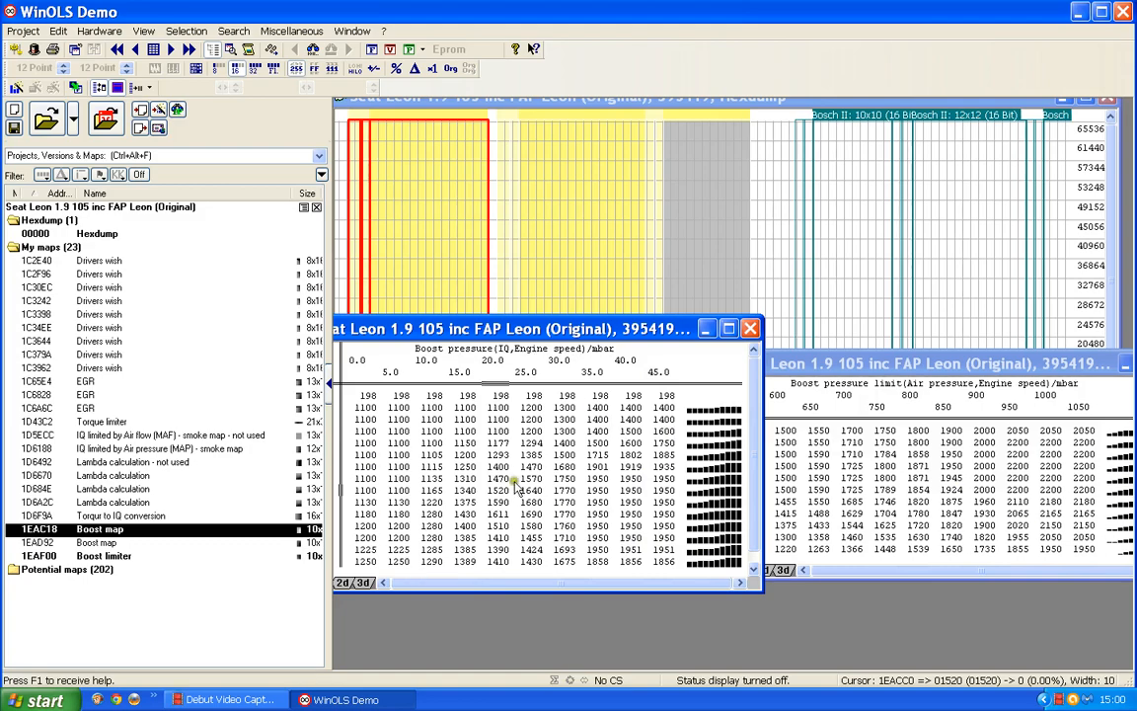
{"action": "left_click", "coordinate": [750, 328]}
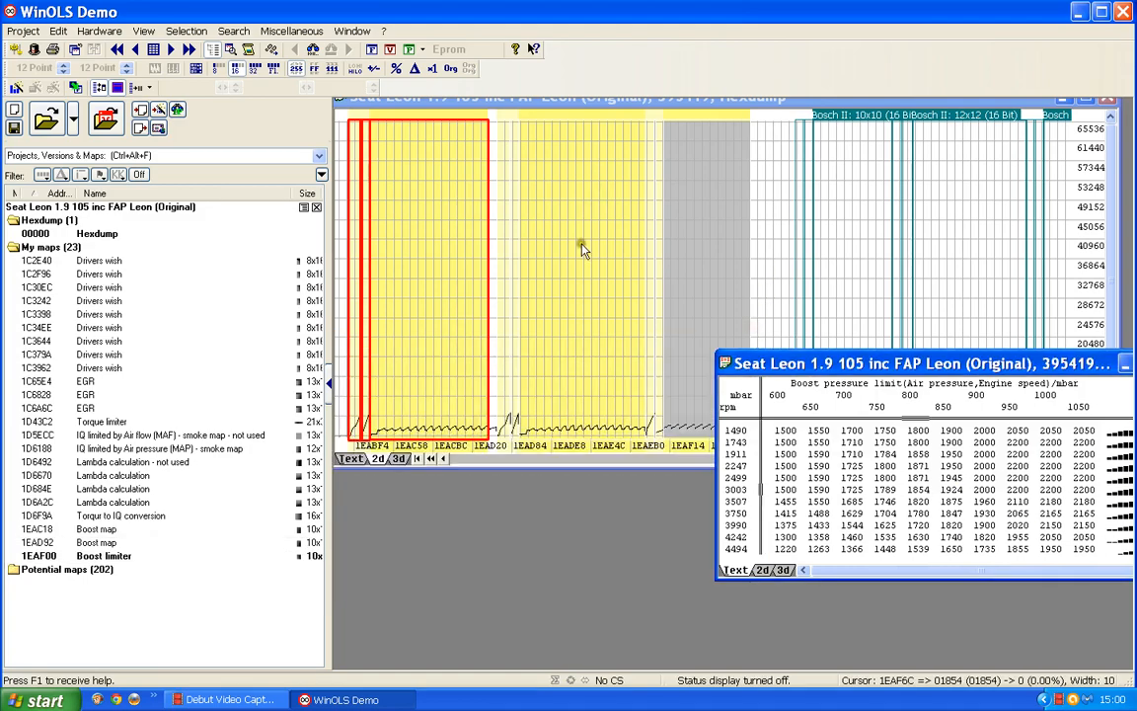
Open the second Boost map at 1EAD92 and position it beside the Boost limiter table to compare their pressures.
{"action": "left_click", "coordinate": [585, 247]}
{"action": "double_click", "coordinate": [585, 247]}
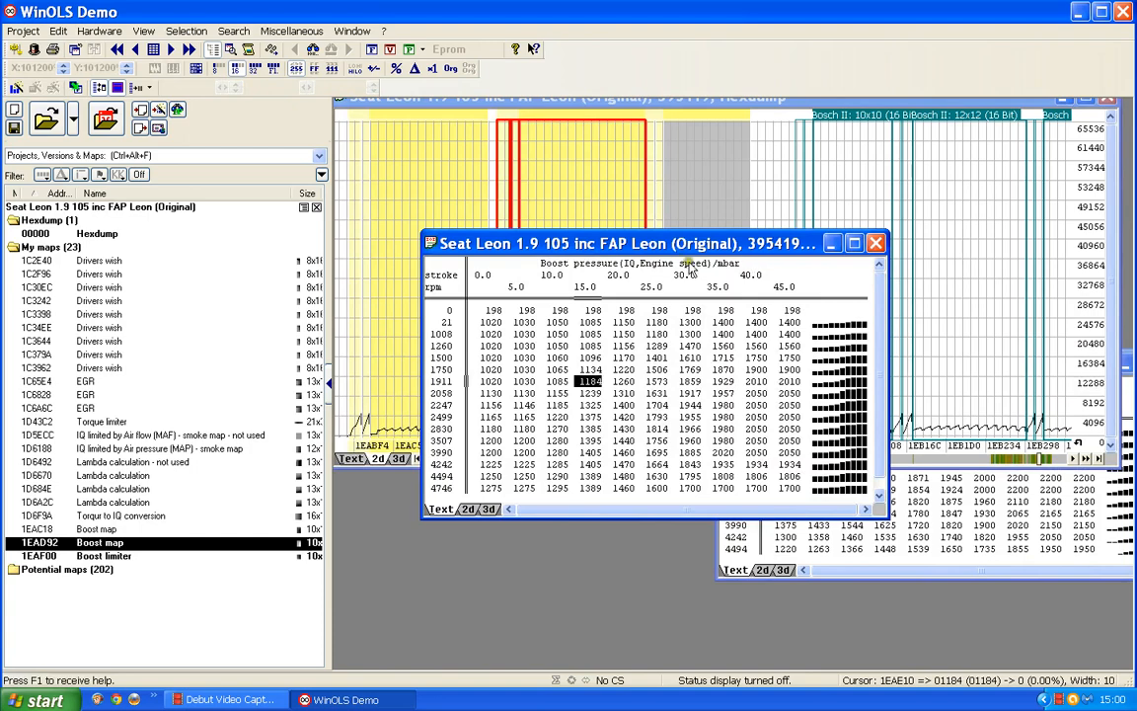
{"action": "left_click_drag", "start_coordinate": [667, 245], "coordinate": [584, 266]}
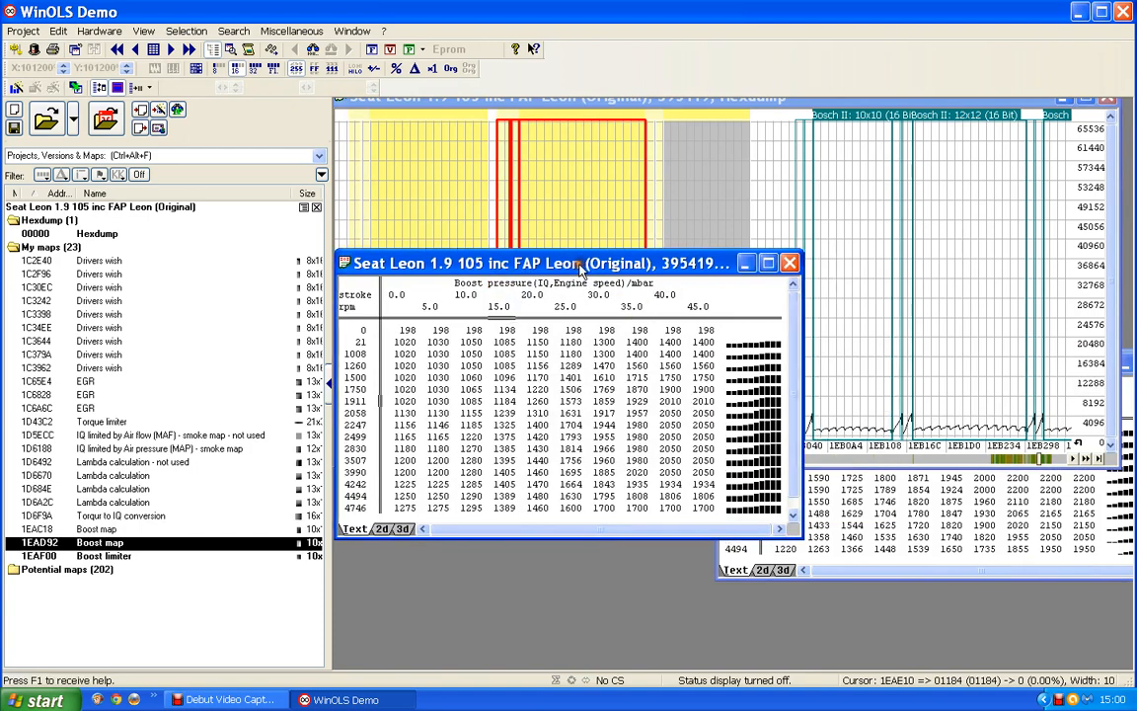
{"action": "left_click", "coordinate": [950, 478]}
{"action": "left_click_drag", "start_coordinate": [647, 263], "coordinate": [568, 311]}
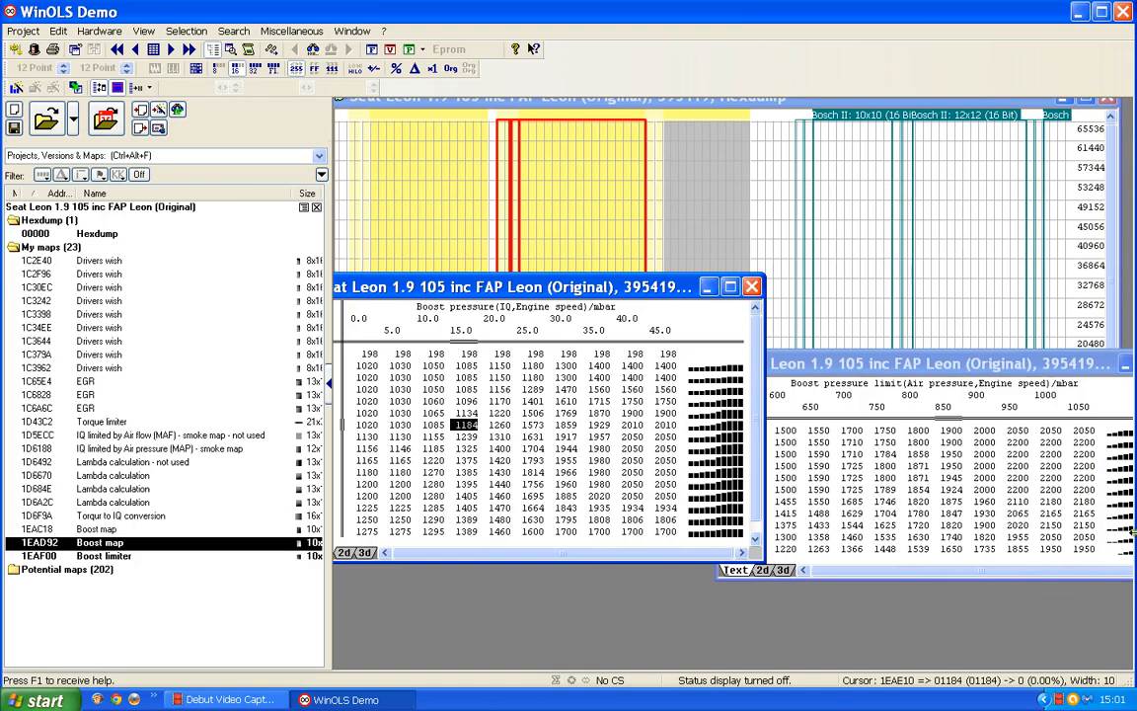
{"action": "left_click_drag", "start_coordinate": [988, 363], "coordinate": [901, 363]}
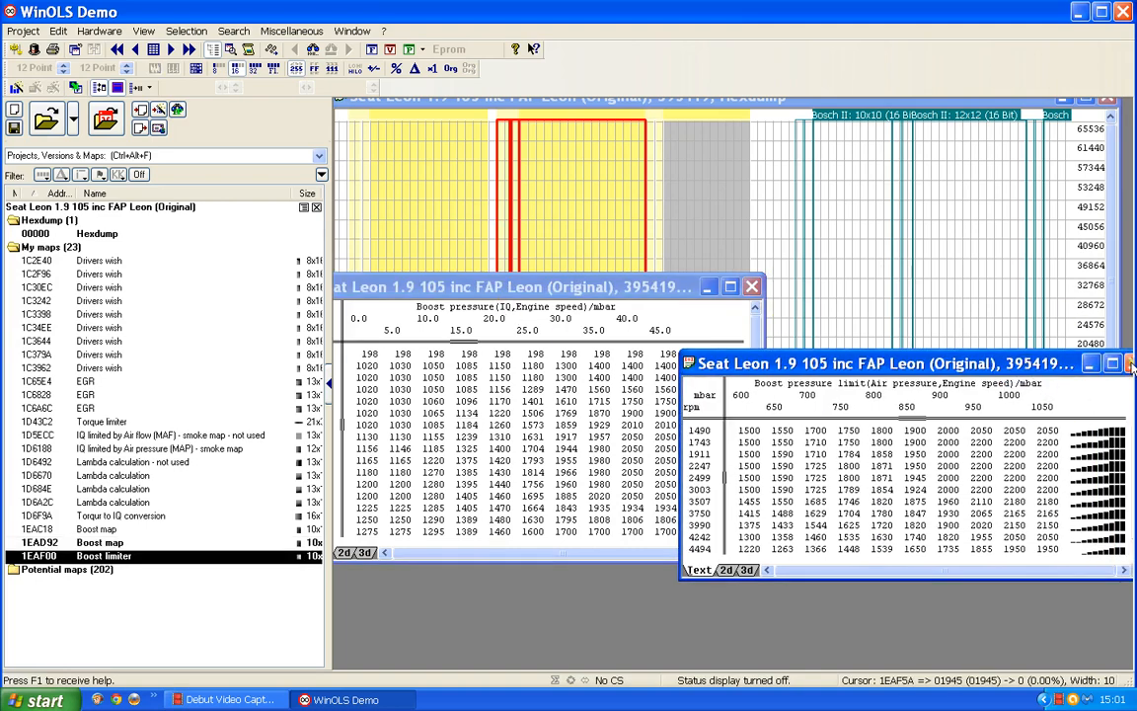
Close the Boost limiter and Boost map tables and select the Boost limiter area in the hexdump.
{"action": "left_click", "coordinate": [1132, 363]}
{"action": "left_click", "coordinate": [752, 287]}
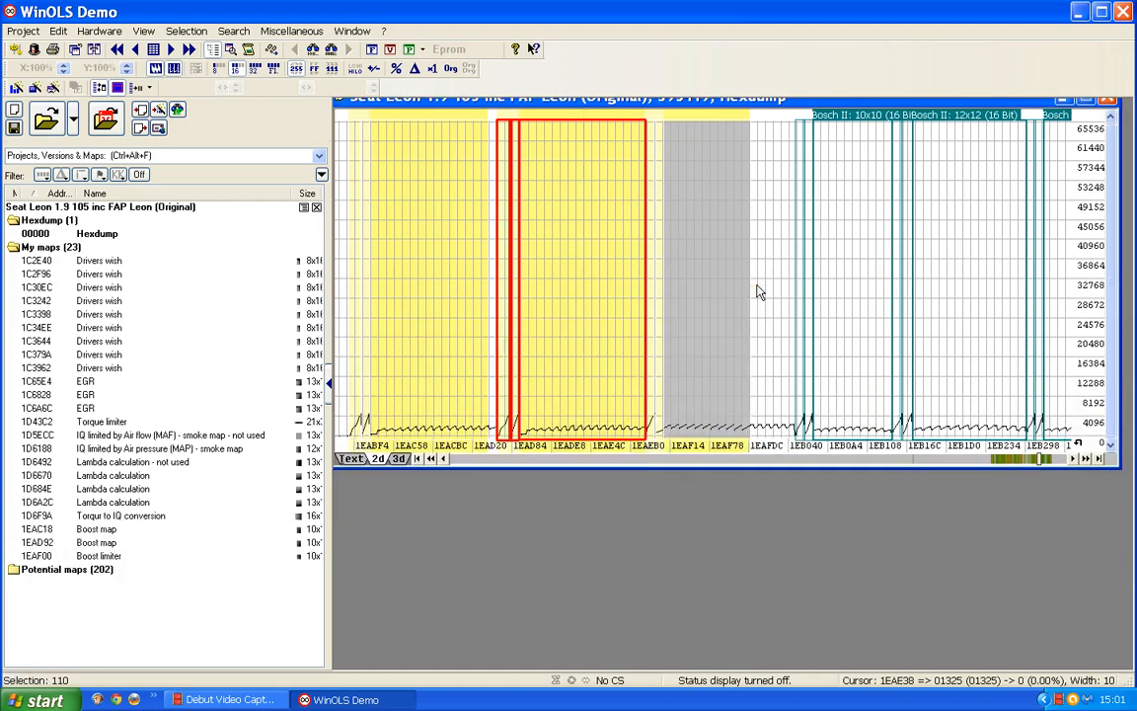
{"action": "left_click", "coordinate": [719, 285]}
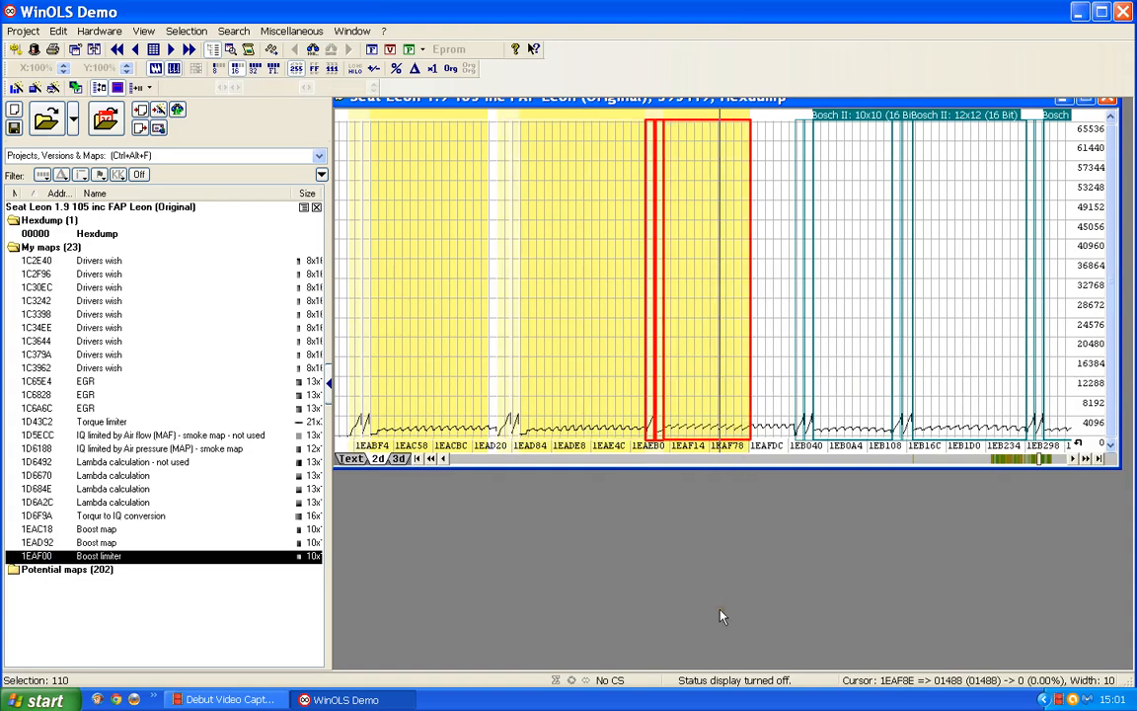